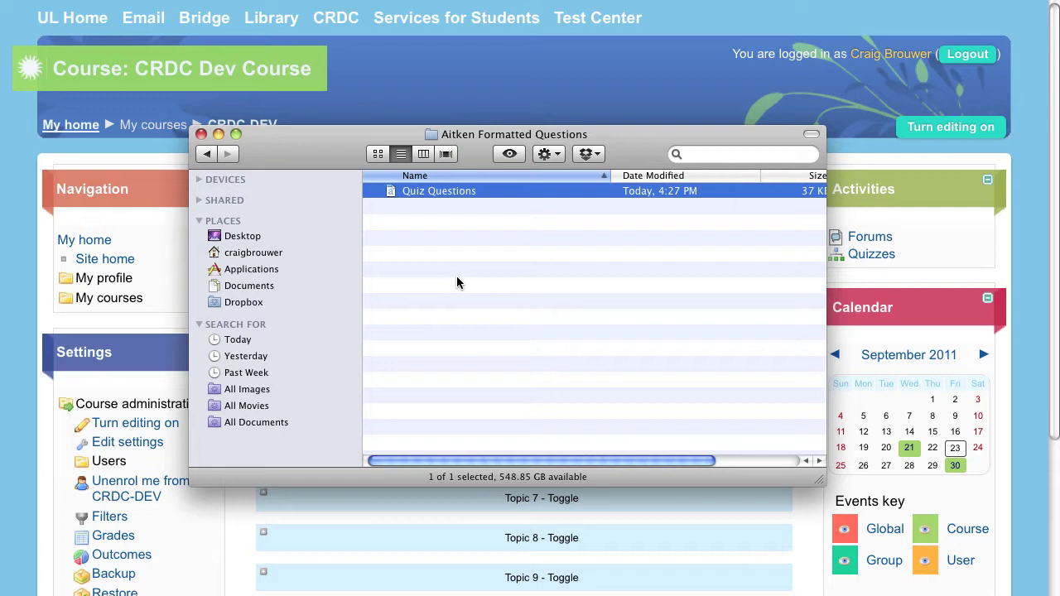
Open the Quiz Questions document in Word.
double_click(391, 192)
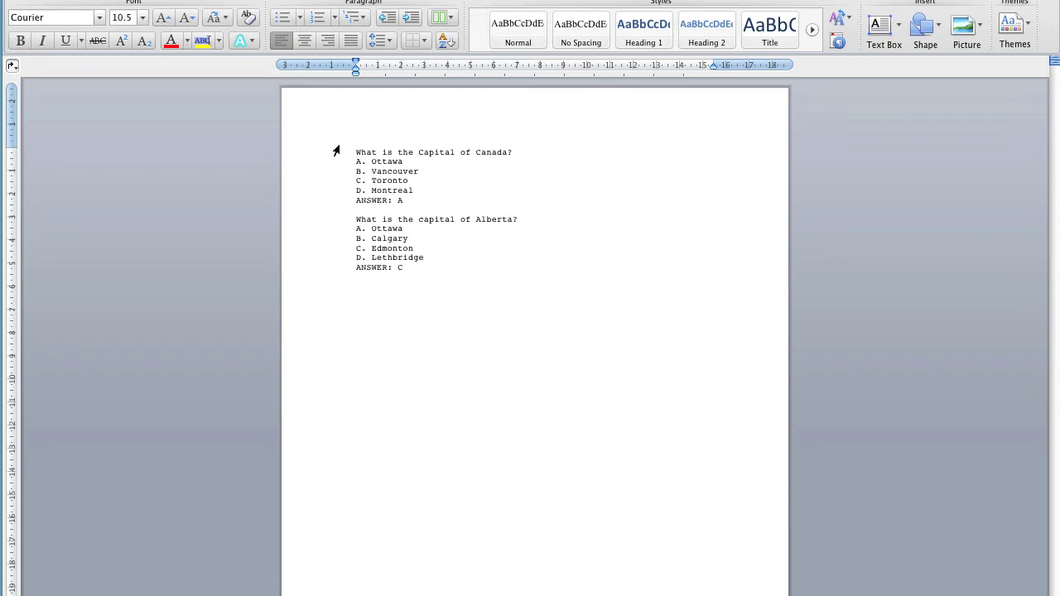
Examine how the Capital of Canada question is formatted: the question line, the lettered choices, the ANSWER line and the end of that line.
key("shift+alt+Right")
key("shift+alt+Right")
key("shift+alt+Right")
key("shift+alt+Right")
key("shift+alt+Right")
key("shift+alt+Right")
key("shift+alt+Right")
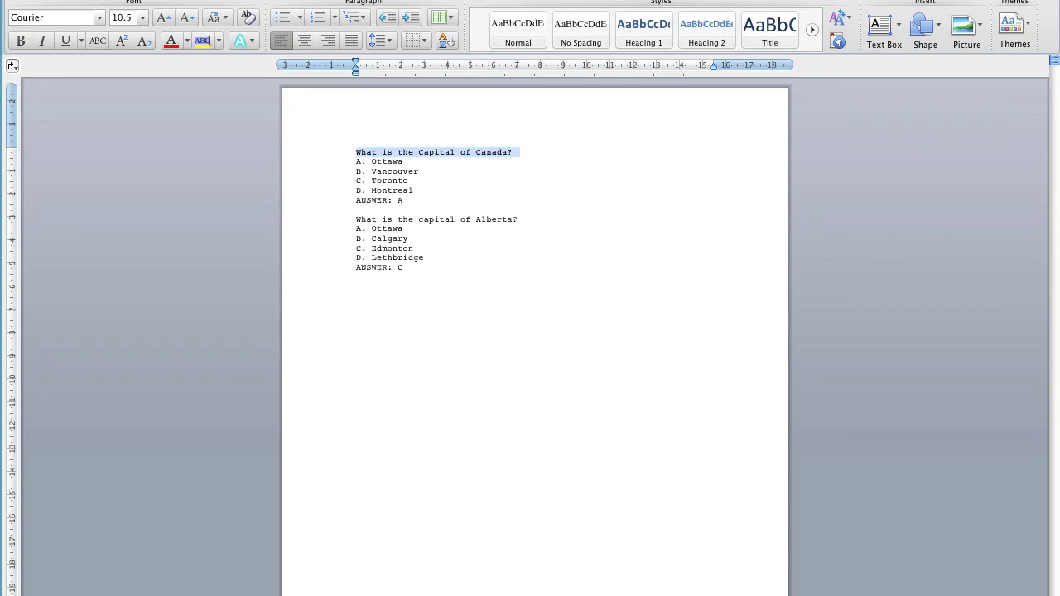
key("Right")
key("shift+Down")
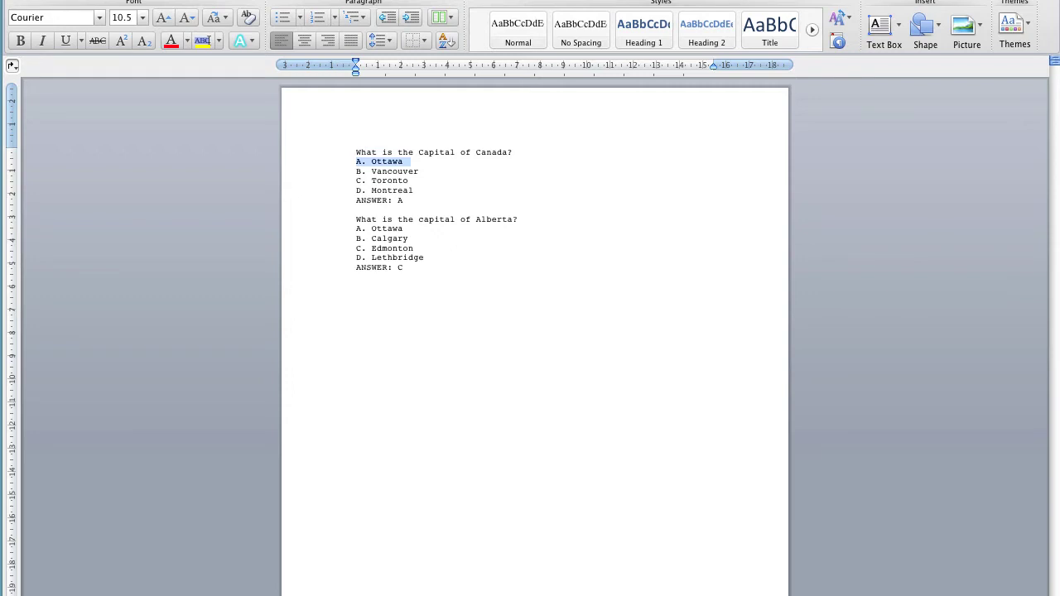
key("Right")
key("shift+Down")
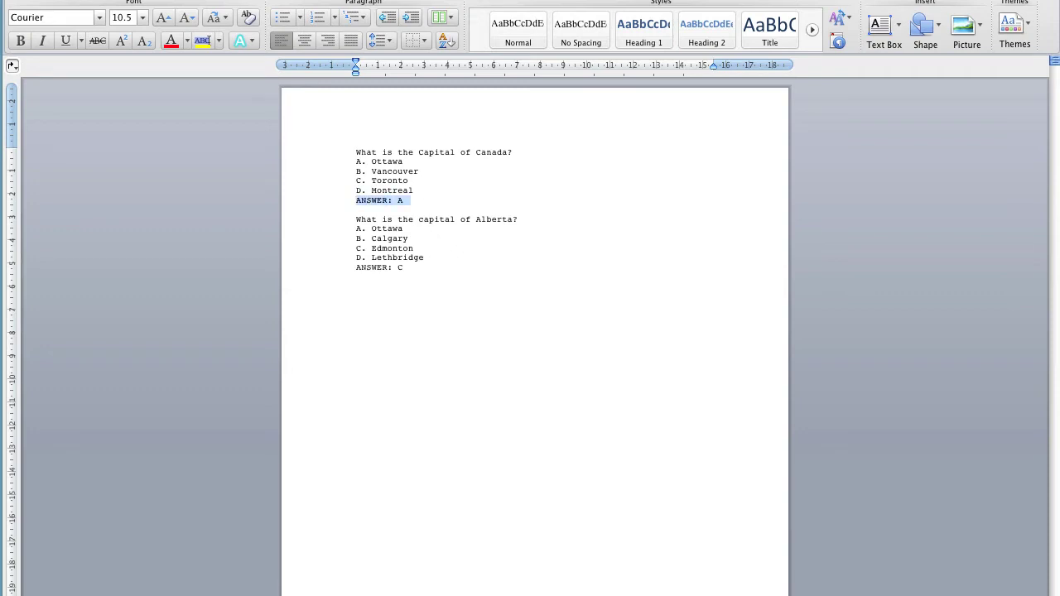
left_click(428, 204)
key("shift+Right")
key("shift+Right")
key("shift+Right")
key("shift+Right")
key("shift+Right")
key("shift+Right")
key("shift+Right")
key("shift+Right")
key("shift+Right")
key("shift+Right")
left_click(328, 201)
Save a copy of the document in Plain Text (.txt) format, named QuizQuestions.txt without a space.
left_click(125, 0)
left_click(123, 59)
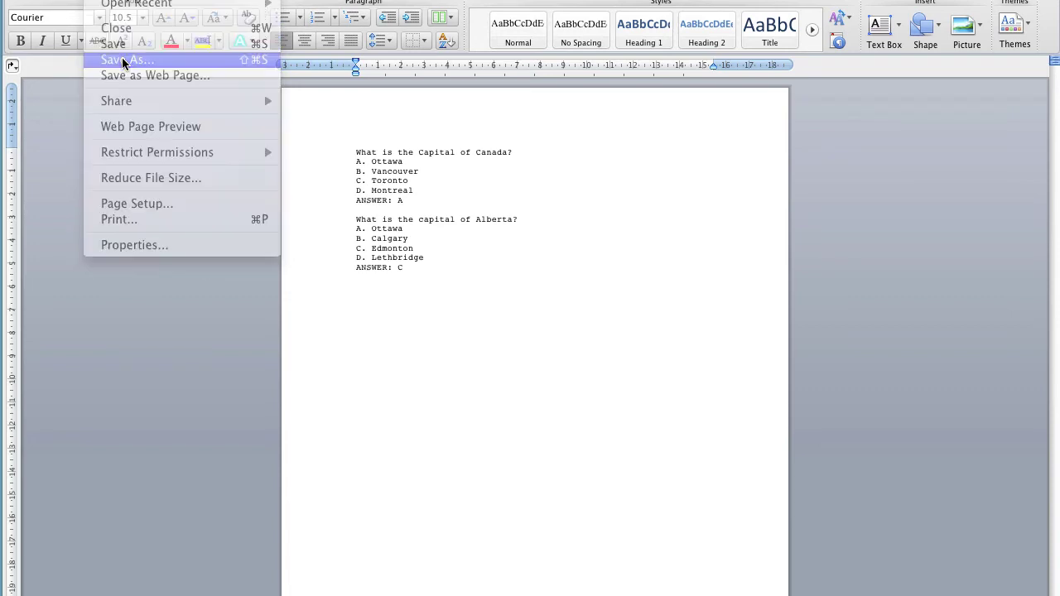
left_click(557, 199)
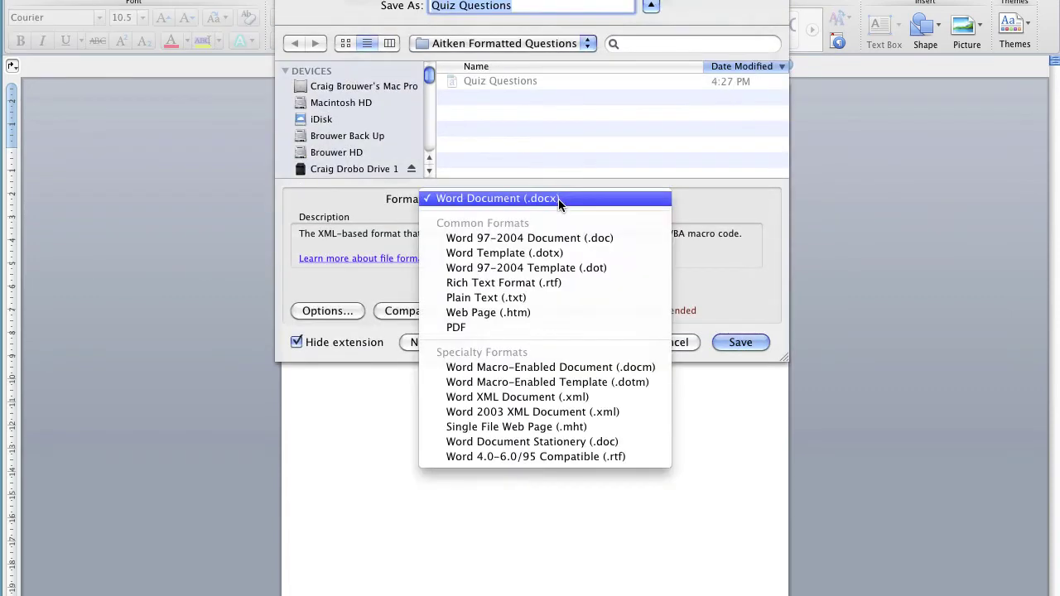
left_click(545, 299)
left_click(519, 7)
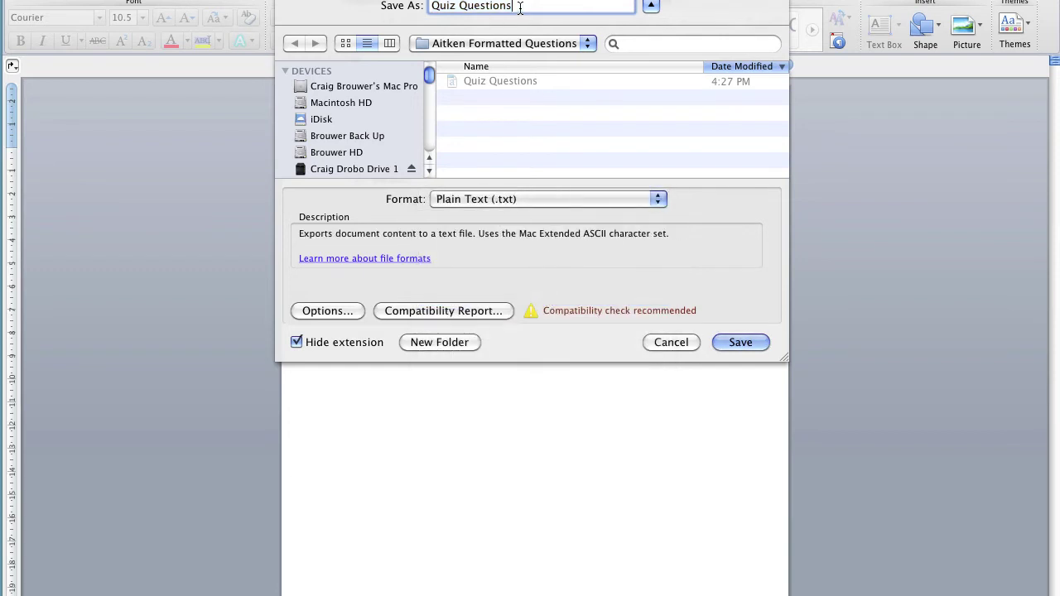
type(".txt")
left_click(460, 7)
key("BackSpace")
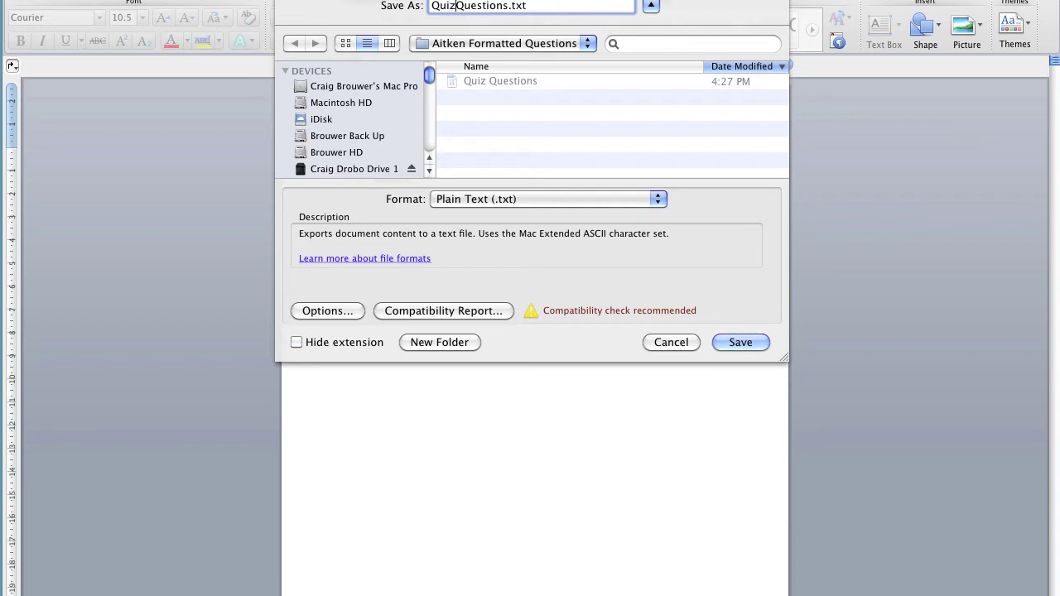
left_click(726, 346)
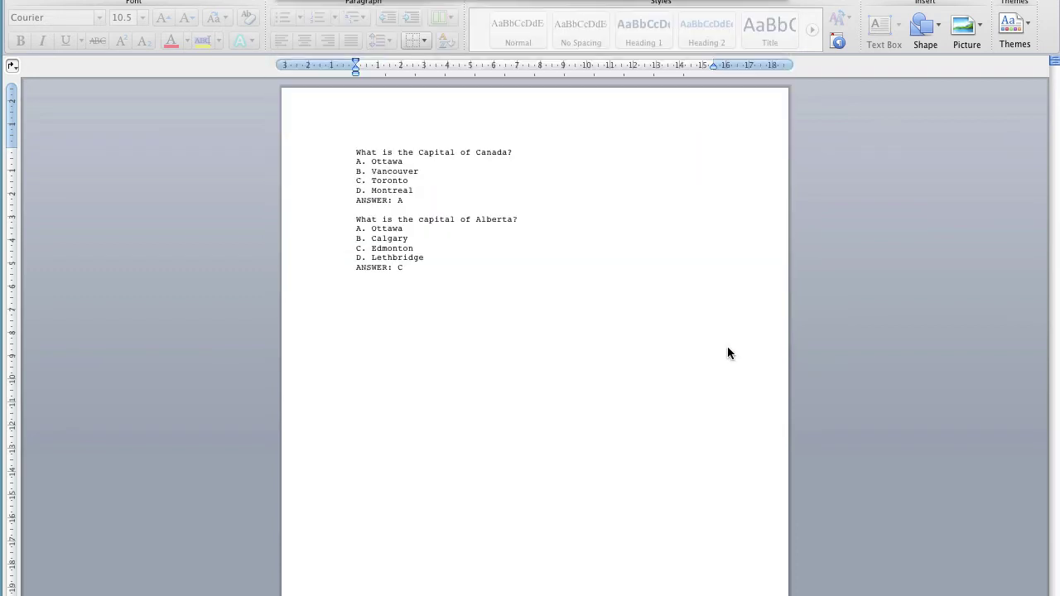
key("Return")
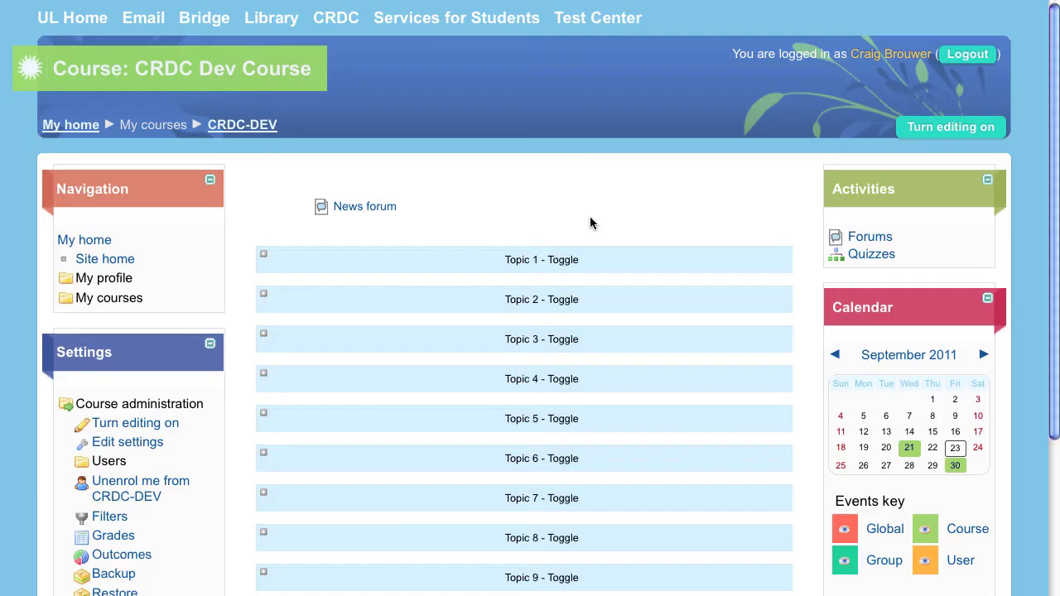
Open the page for importing questions from a file into the CRDC Dev Course question bank in Moodle.
scroll(276, 232, "down", 3)
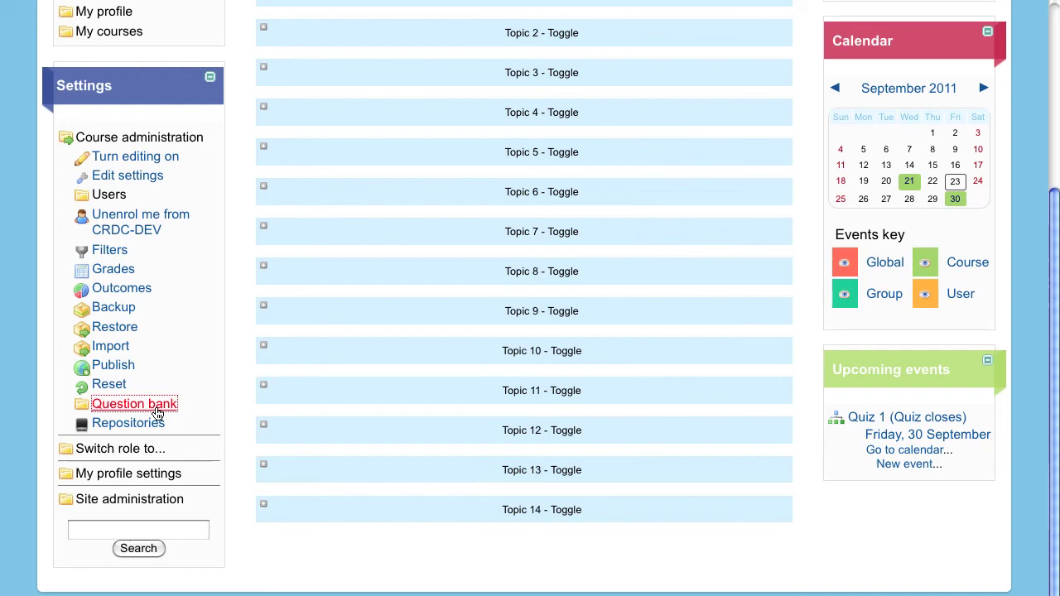
left_click(134, 404)
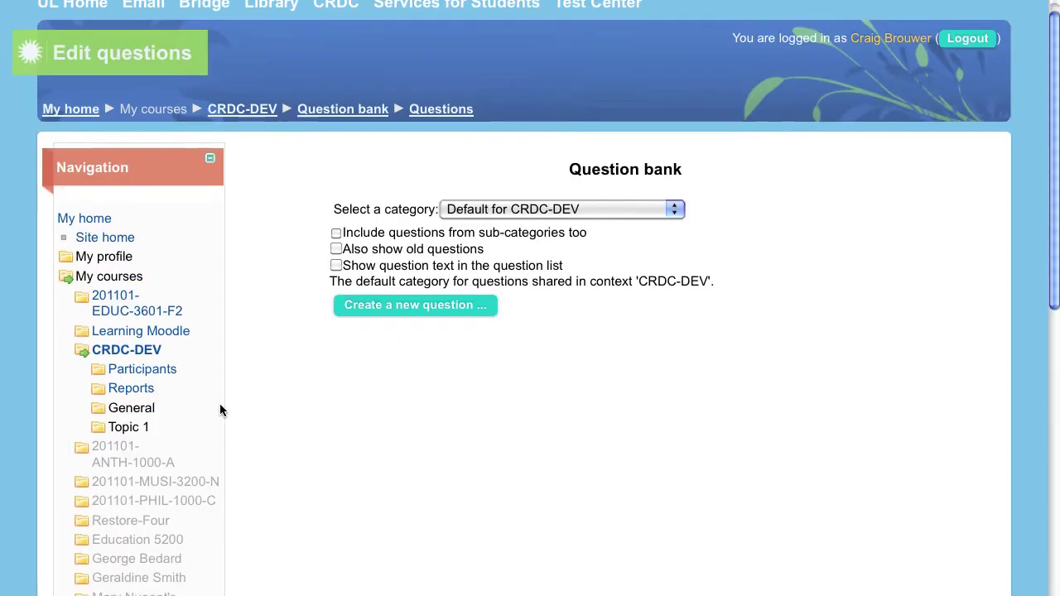
scroll(220, 406, "down", 5)
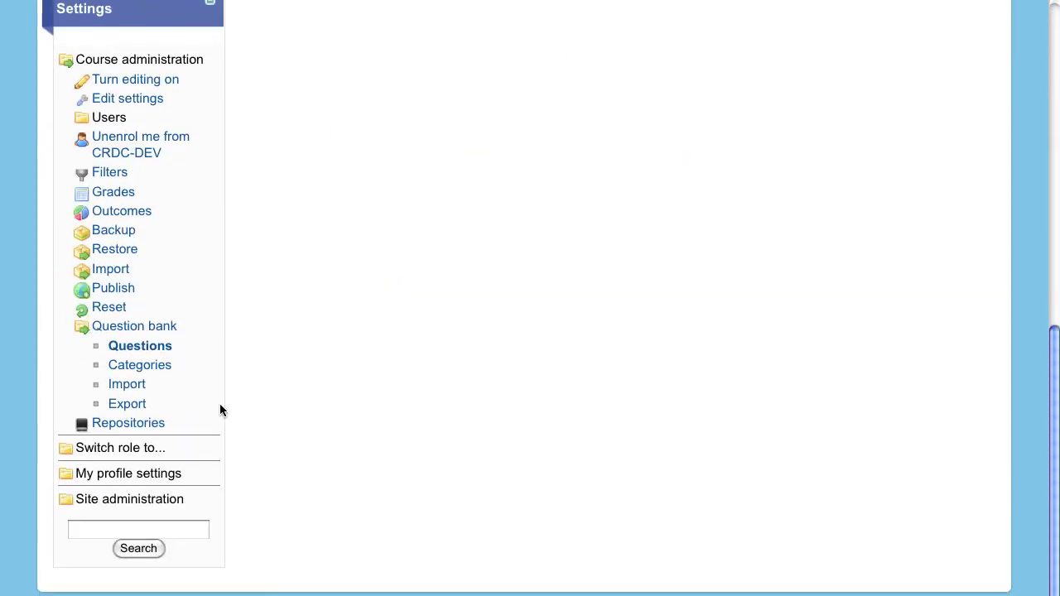
left_click(137, 387)
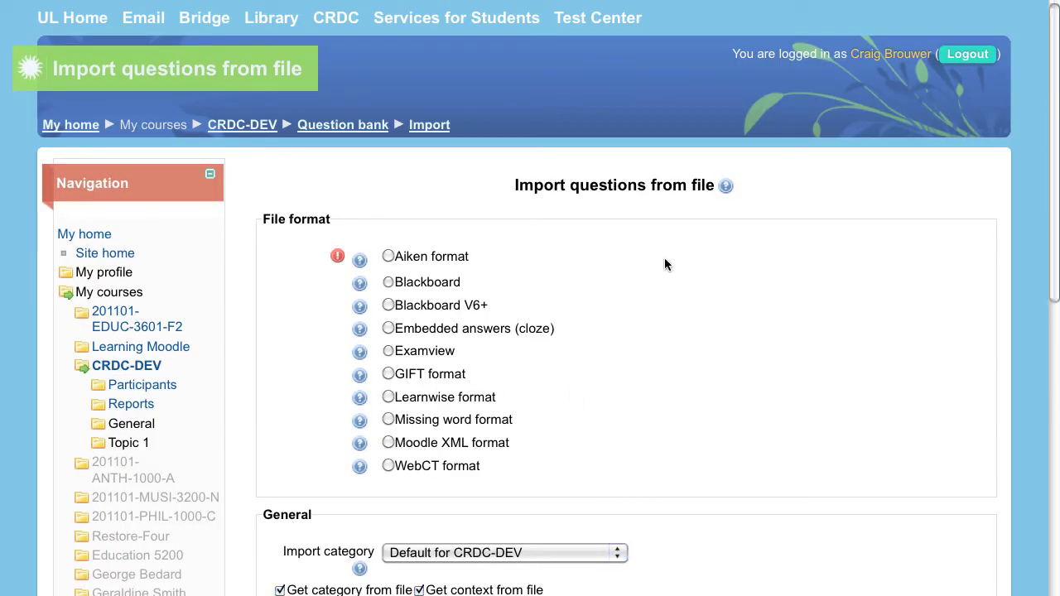
Choose Aiken format as the file format, keeping Default for CRDC-DEV as import category and Error if grade not listed for grade matching.
left_click(389, 258)
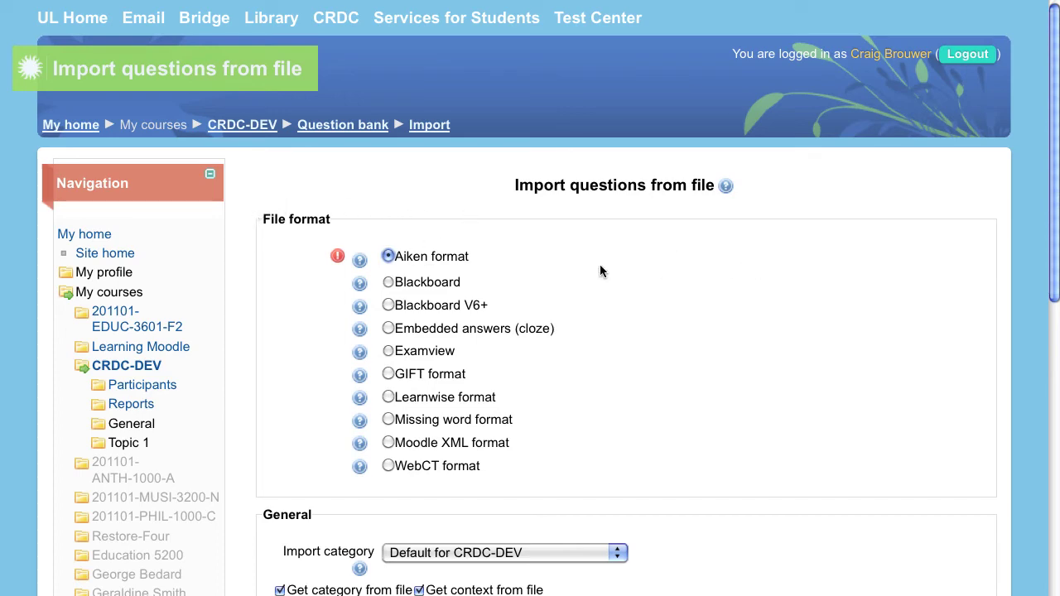
scroll(601, 270, "down", 5)
left_click(510, 206)
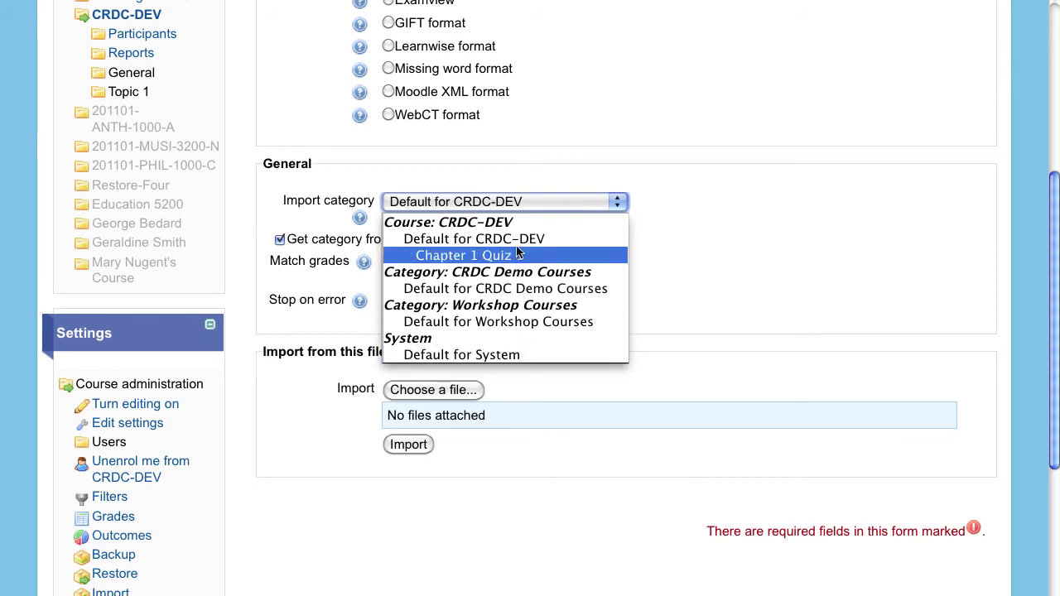
left_click(474, 238)
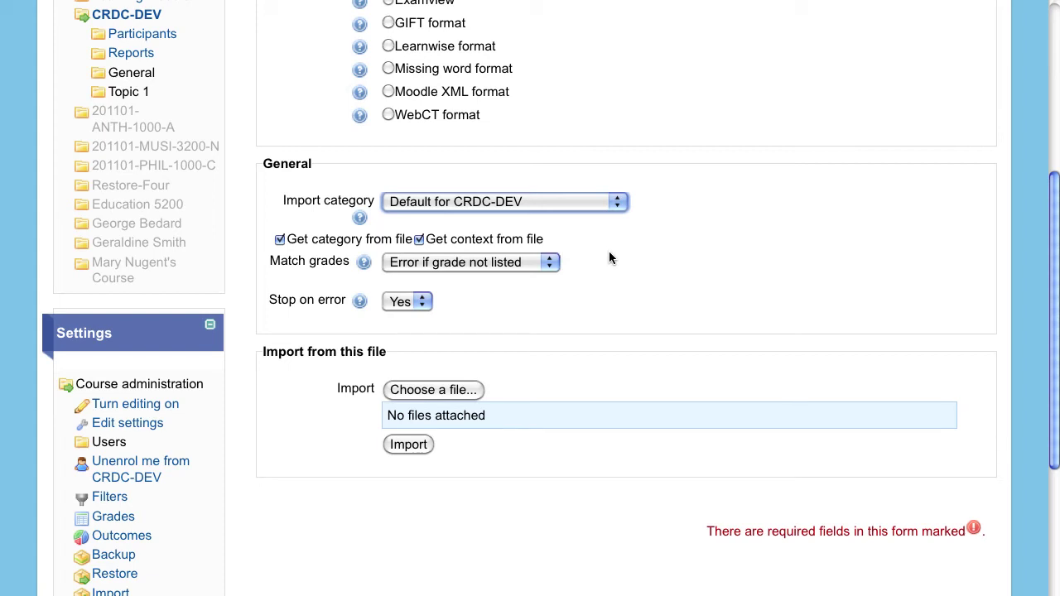
scroll(609, 259, "down", 3)
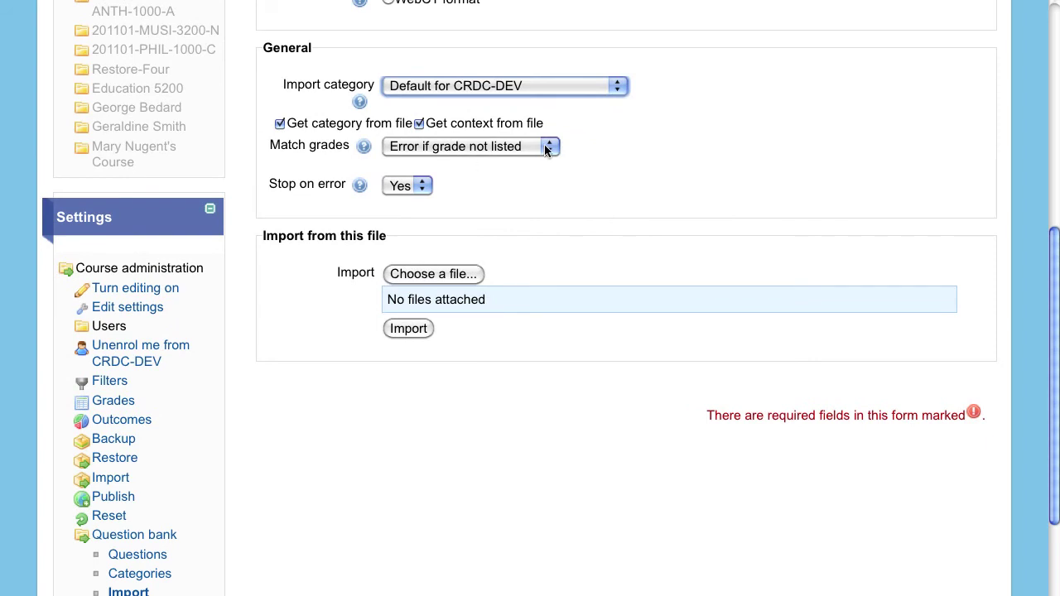
left_click(546, 147)
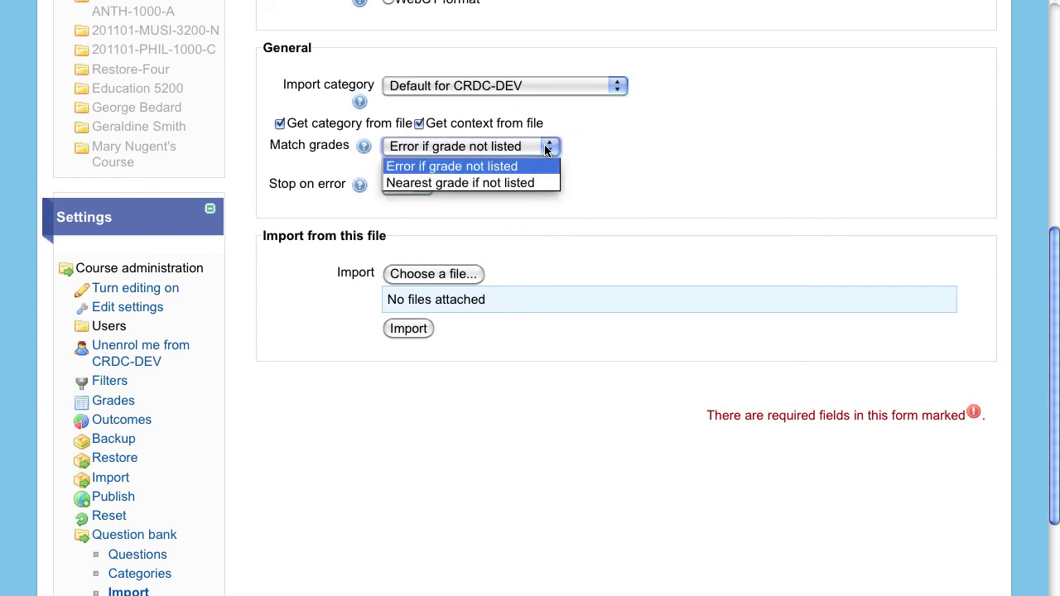
left_click(584, 149)
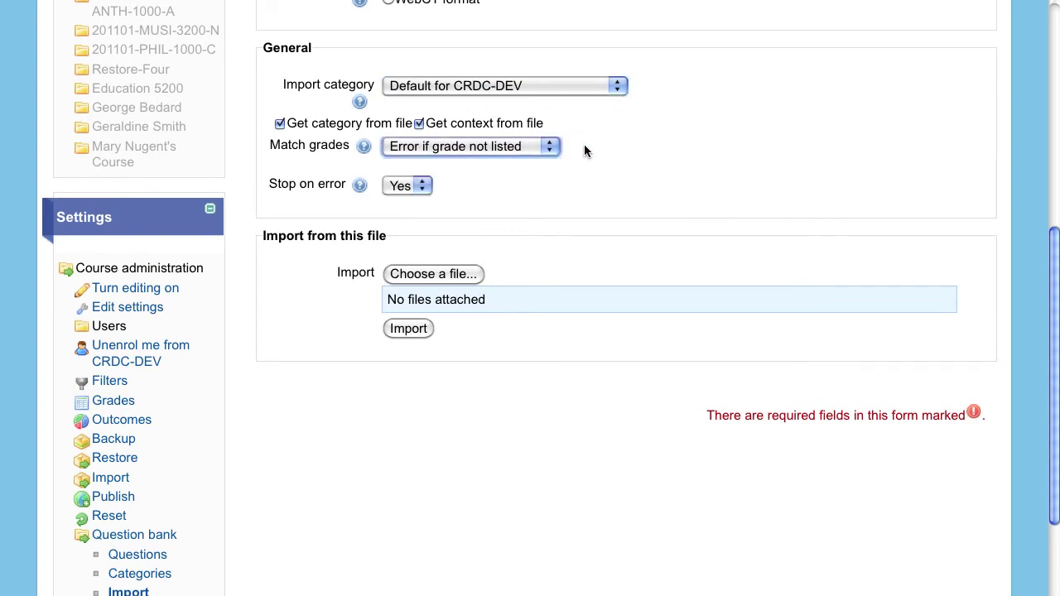
Upload QuizQuestions.txt from the Aitken Formatted Questions folder as the file to import.
scroll(539, 190, "down", 2)
left_click(469, 196)
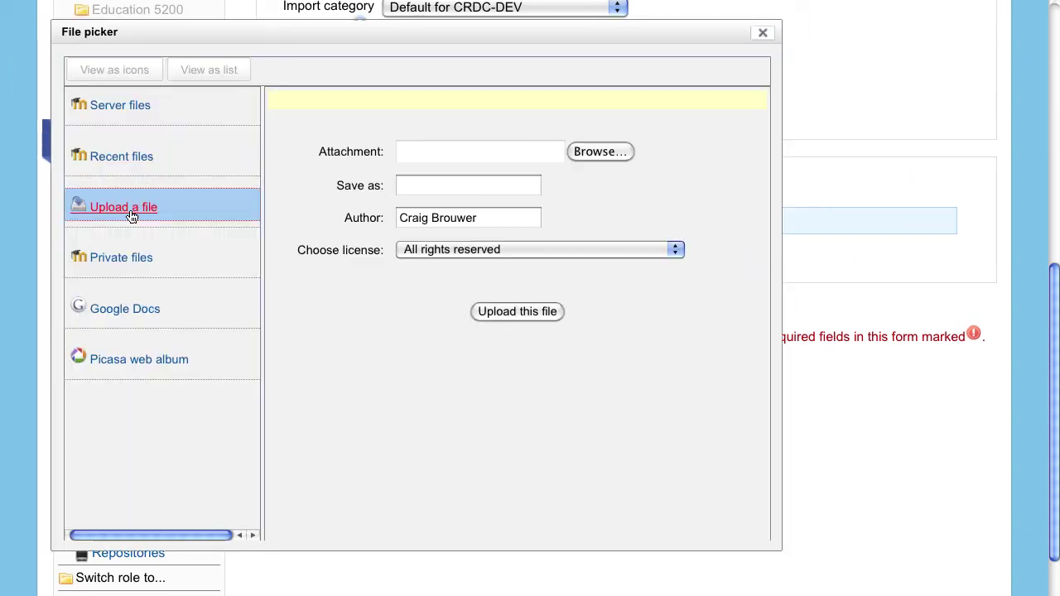
left_click(611, 153)
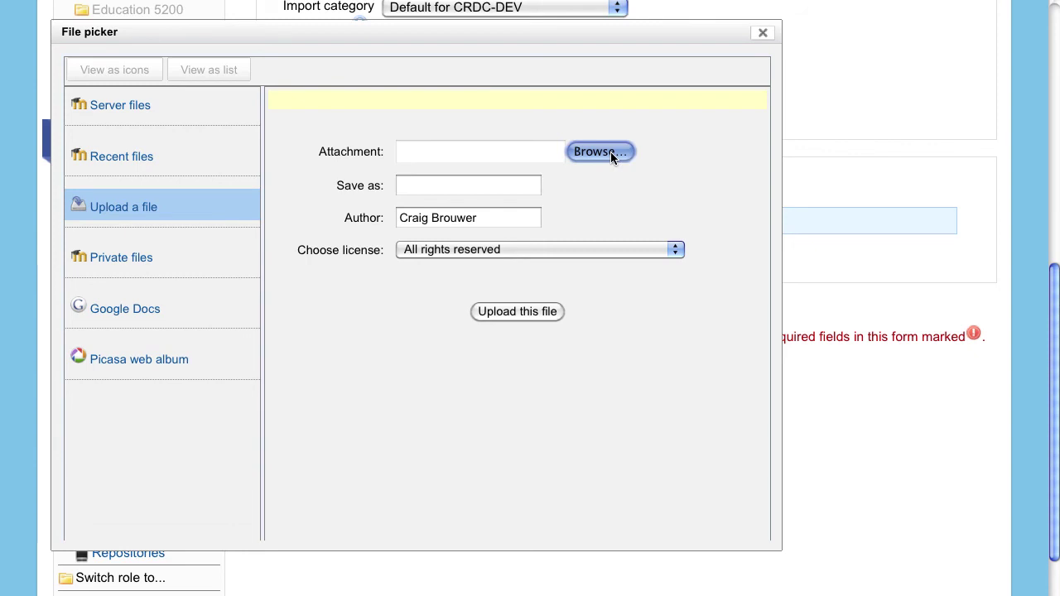
left_click_drag(634, 61, 391, 55)
left_click(469, 125)
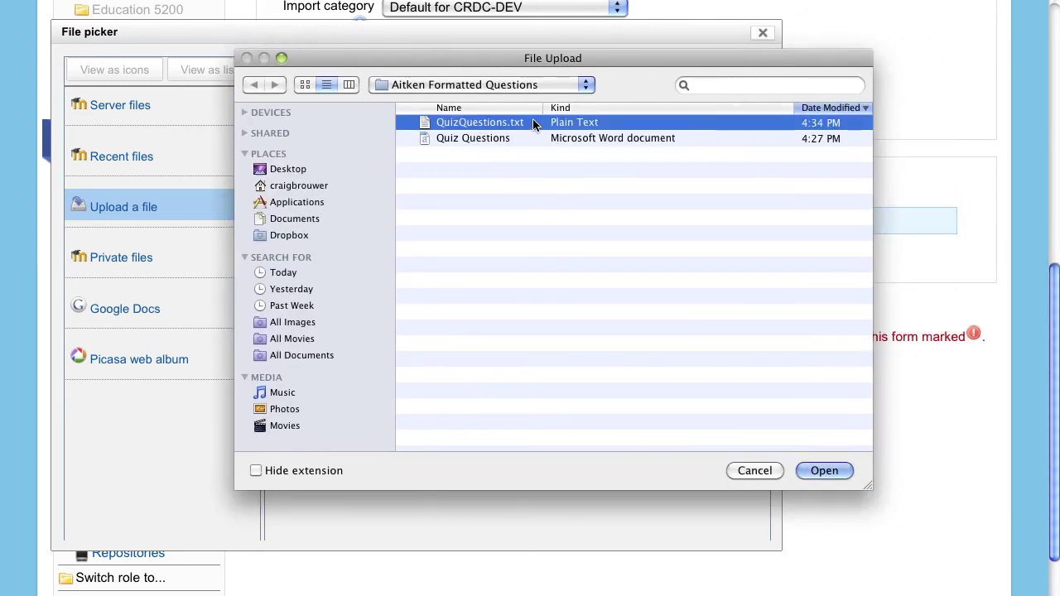
left_click(817, 470)
left_click(510, 312)
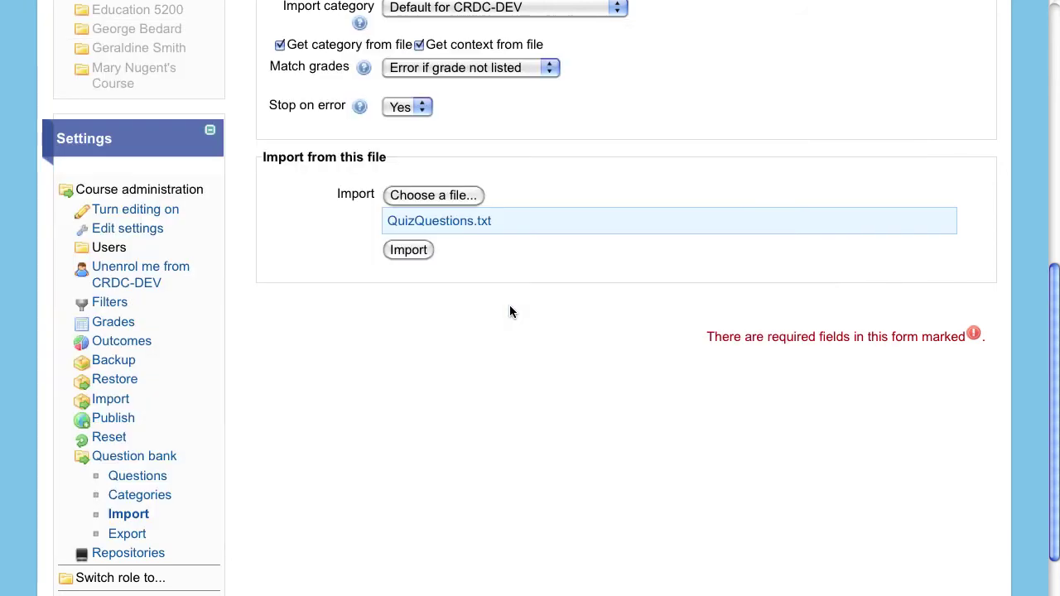
Import the questions from the attached file and continue to the question bank.
left_click(412, 251)
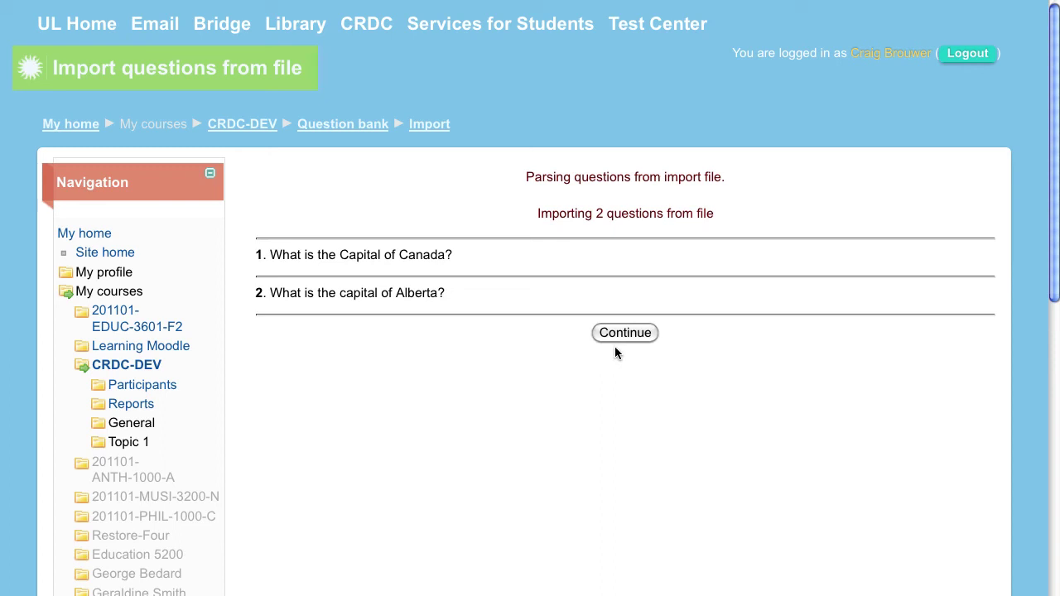
left_click(631, 331)
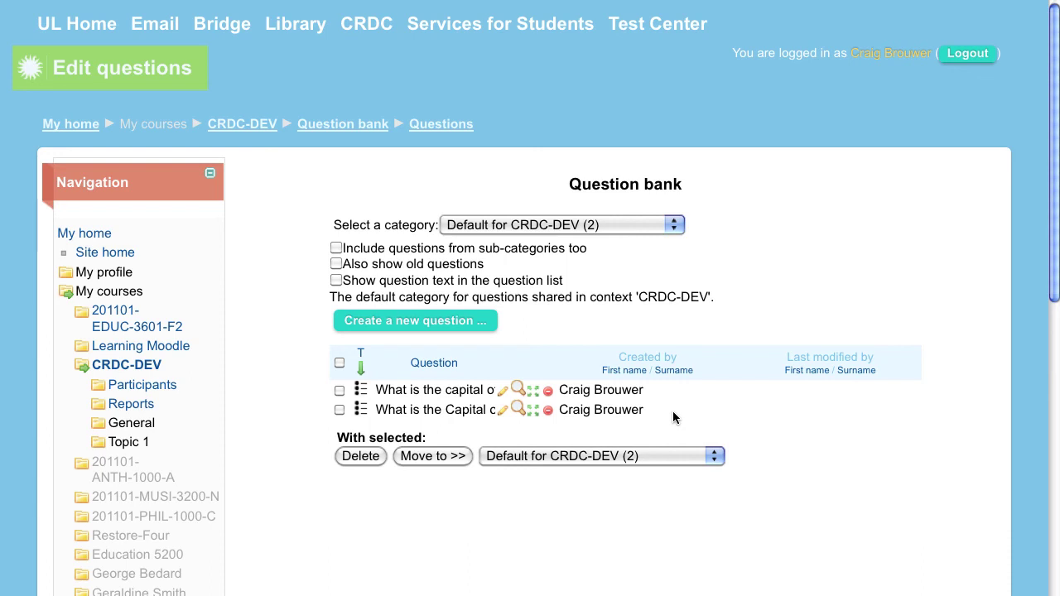
Check the question bank's category choices, stay on Default for CRDC-DEV, and preview the imported capital of Alberta question.
left_click(502, 227)
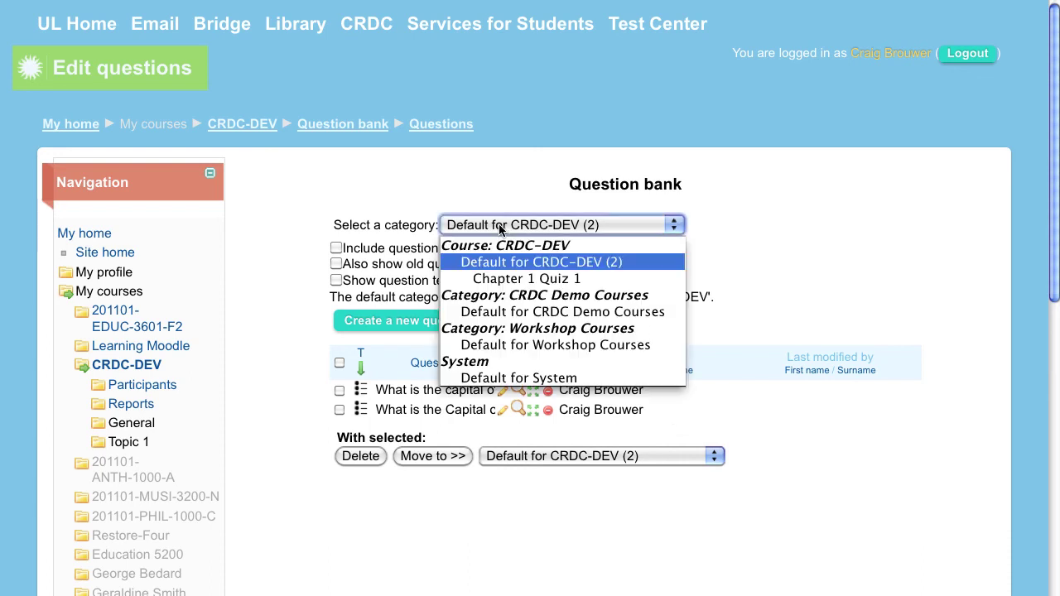
left_click(592, 267)
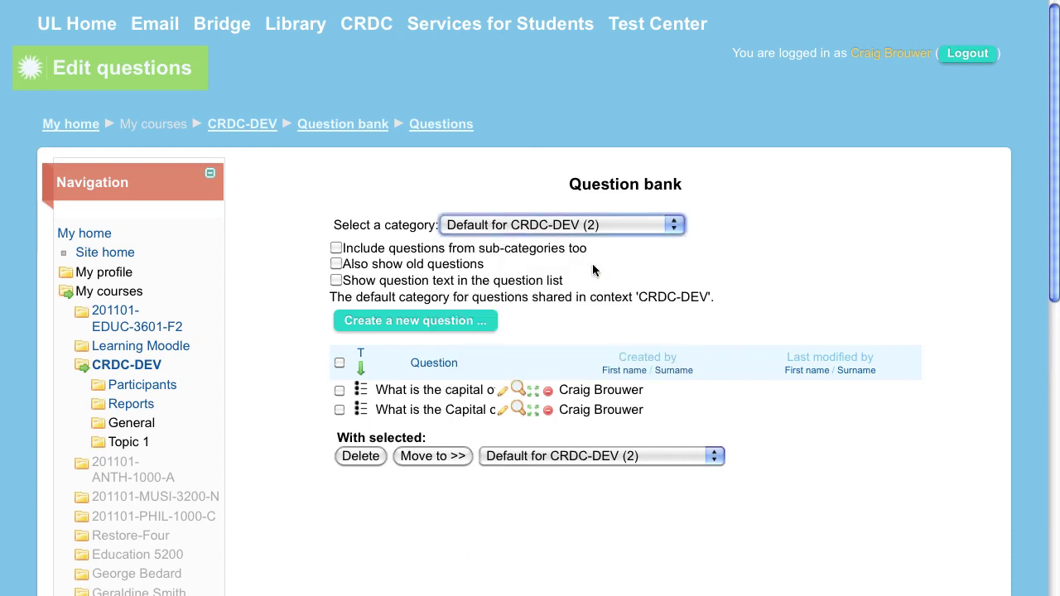
left_click(518, 390)
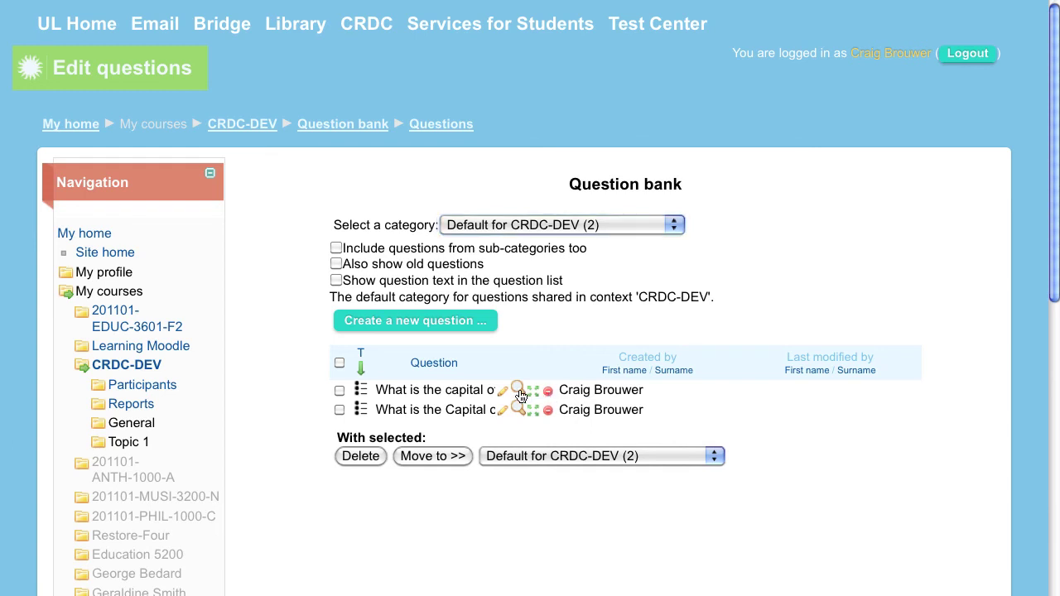